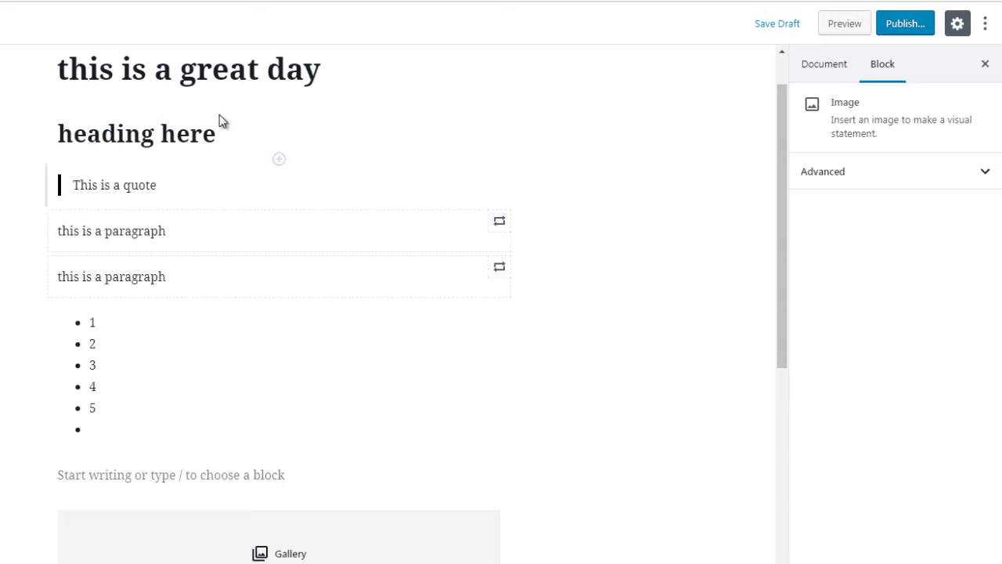
- Select the "heading here" text and view the heading block's additional options
click(211, 134)
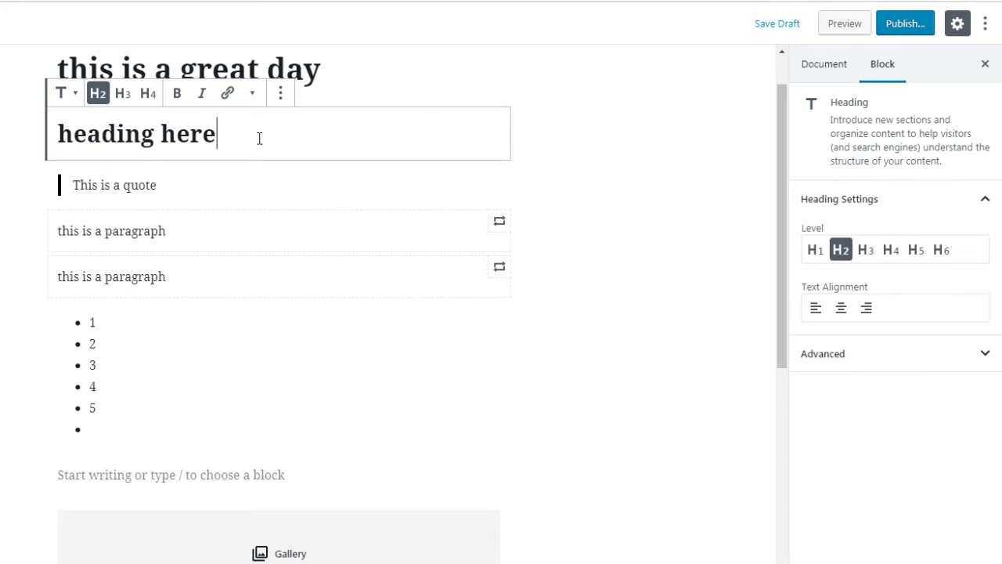
drag(224, 135, 61, 130)
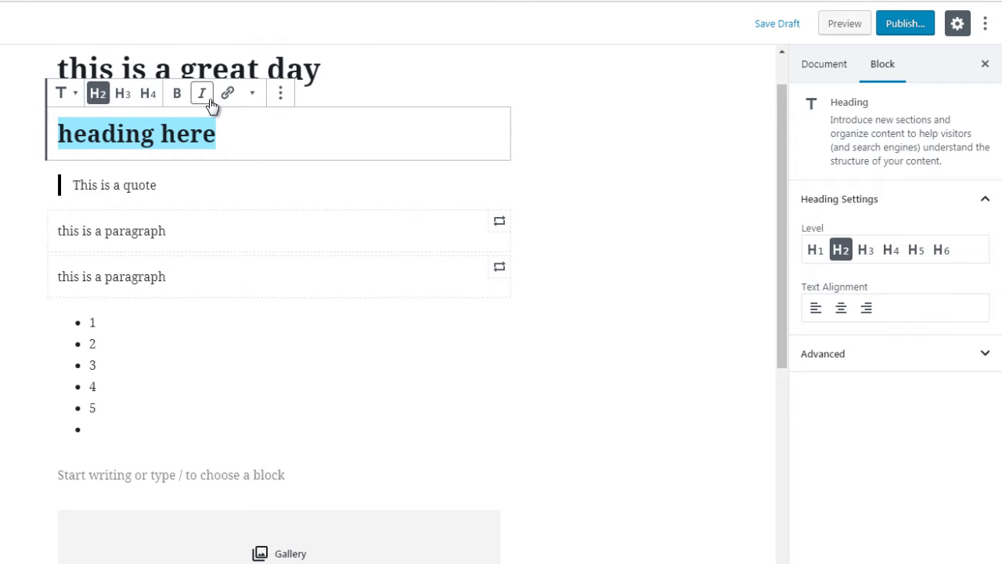
click(282, 94)
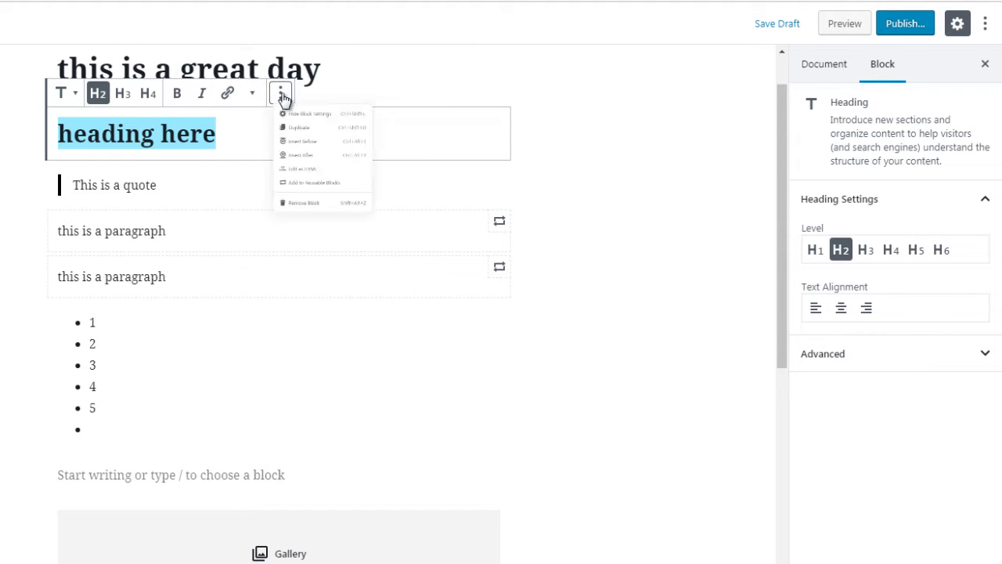
click(574, 183)
drag(242, 138, 66, 134)
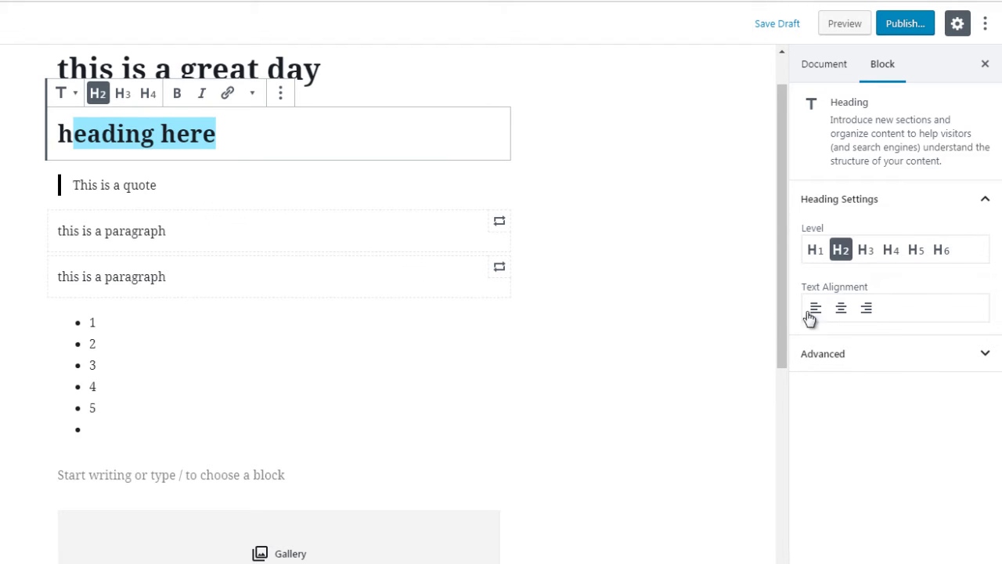
- Select the full "heading here" text and expand the heading block's advanced settings
click(250, 127)
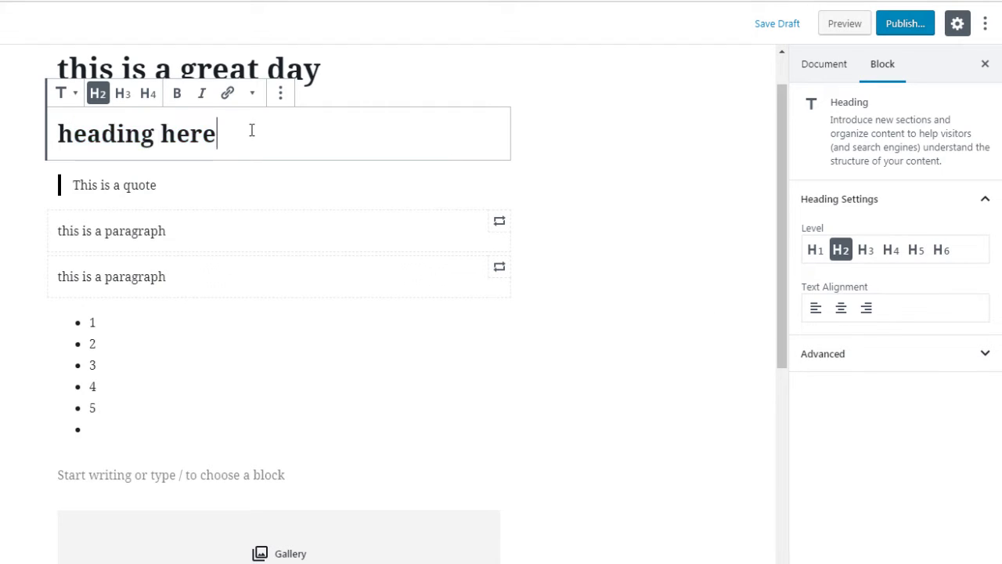
key(shift+Left)
drag(154, 114, 279, 156)
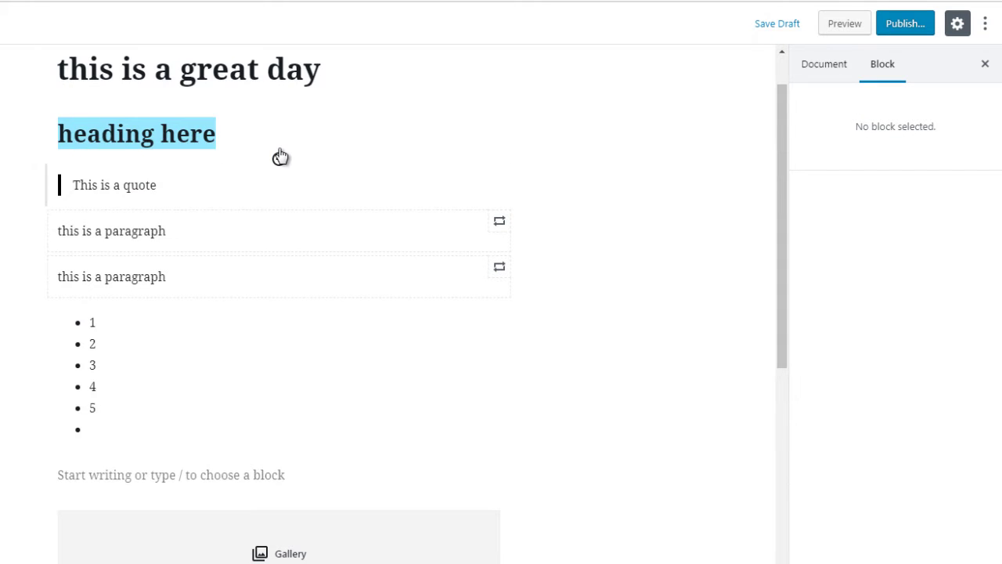
click(235, 136)
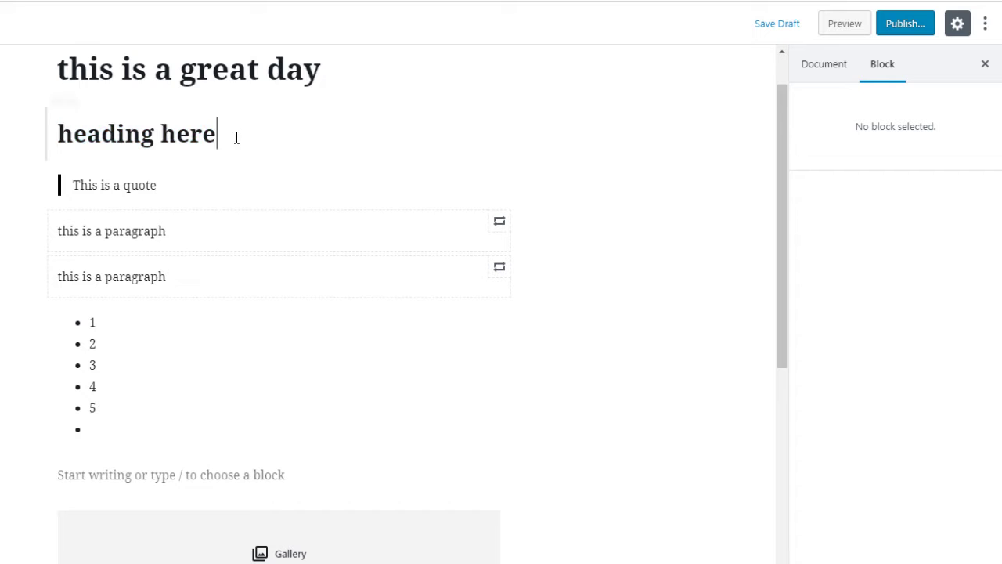
click(210, 188)
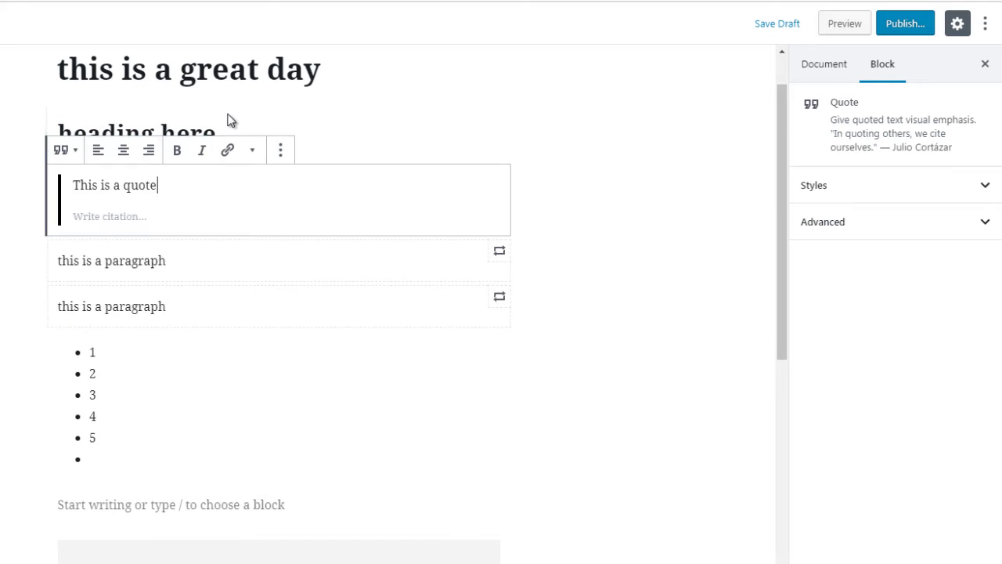
click(221, 129)
drag(217, 129, 59, 131)
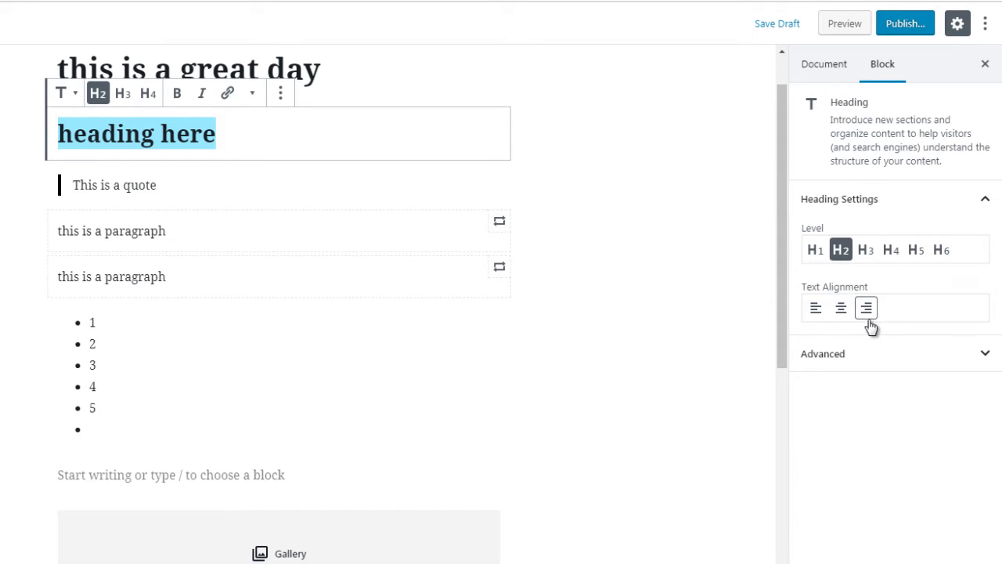
click(851, 355)
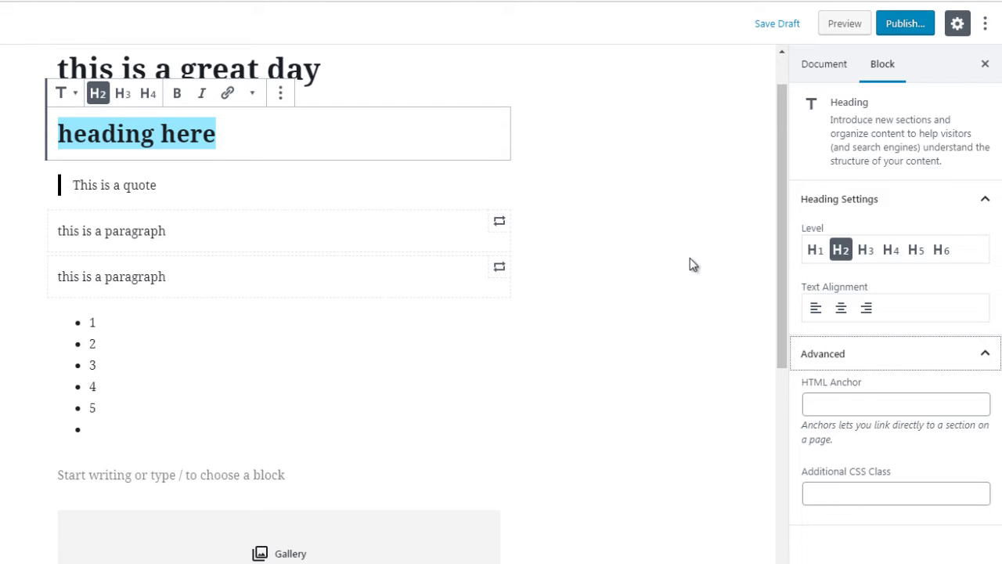
- Select all items of the bulleted list, convert it to a numbered list and switch it back to bullets
click(122, 353)
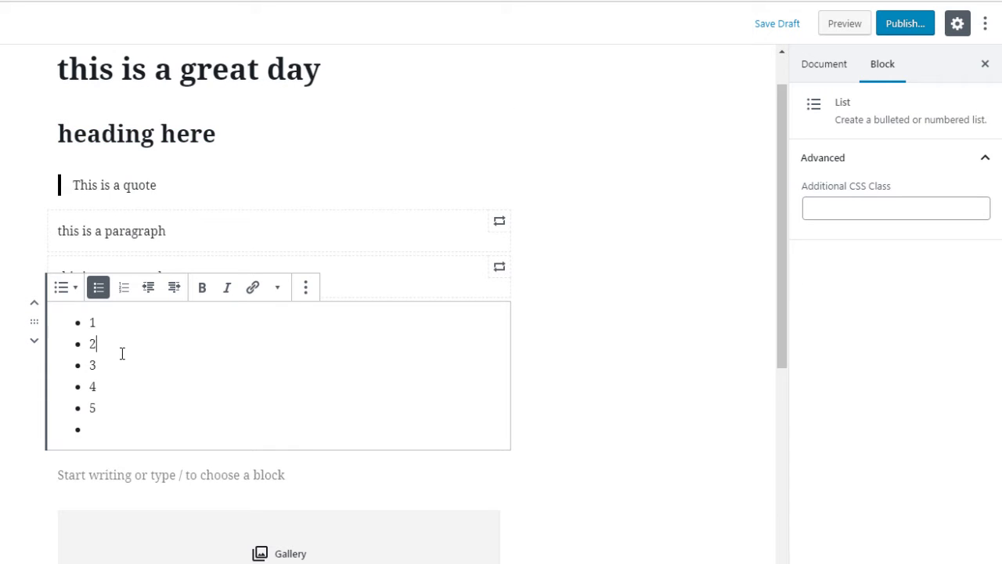
click(120, 331)
drag(105, 421, 92, 322)
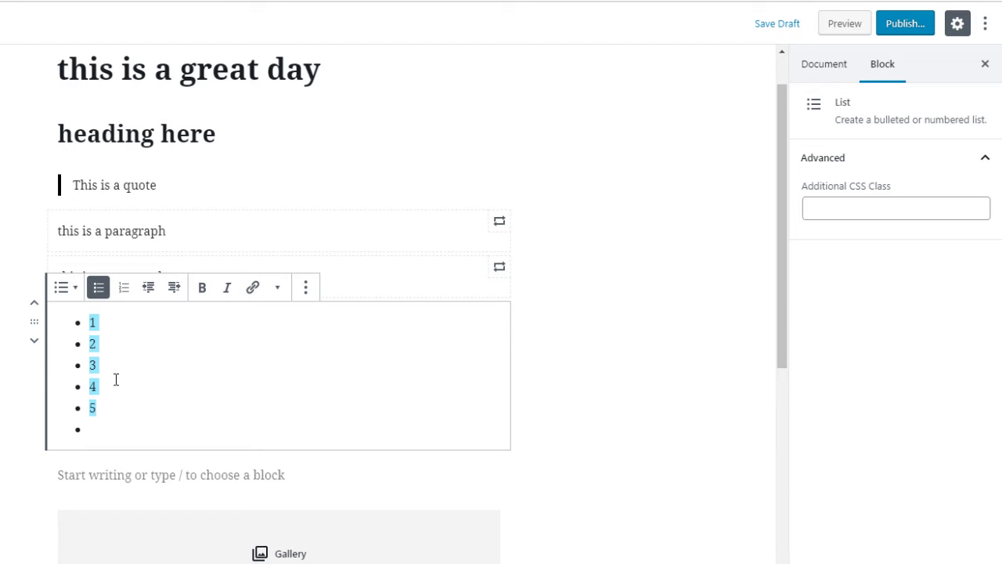
click(123, 289)
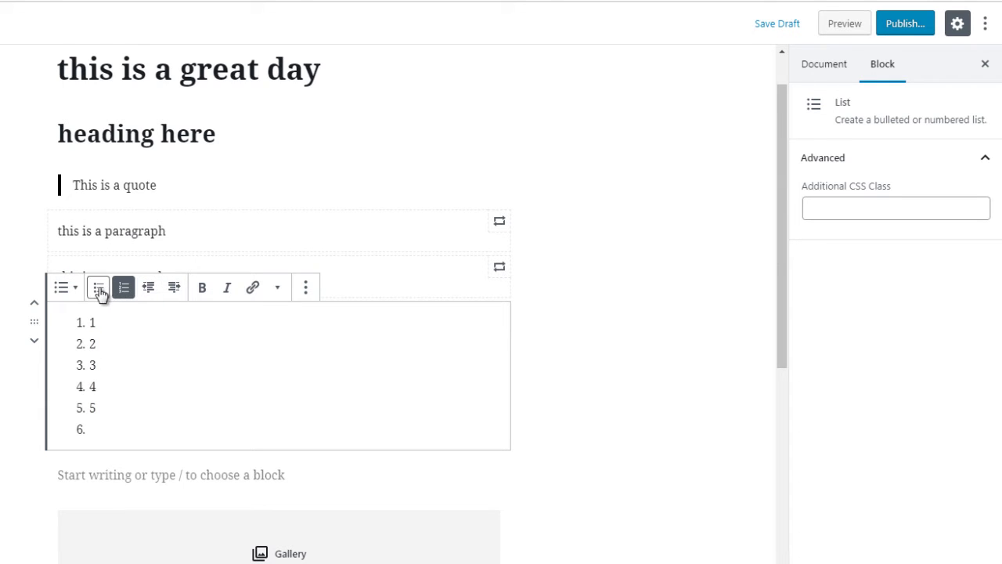
click(99, 289)
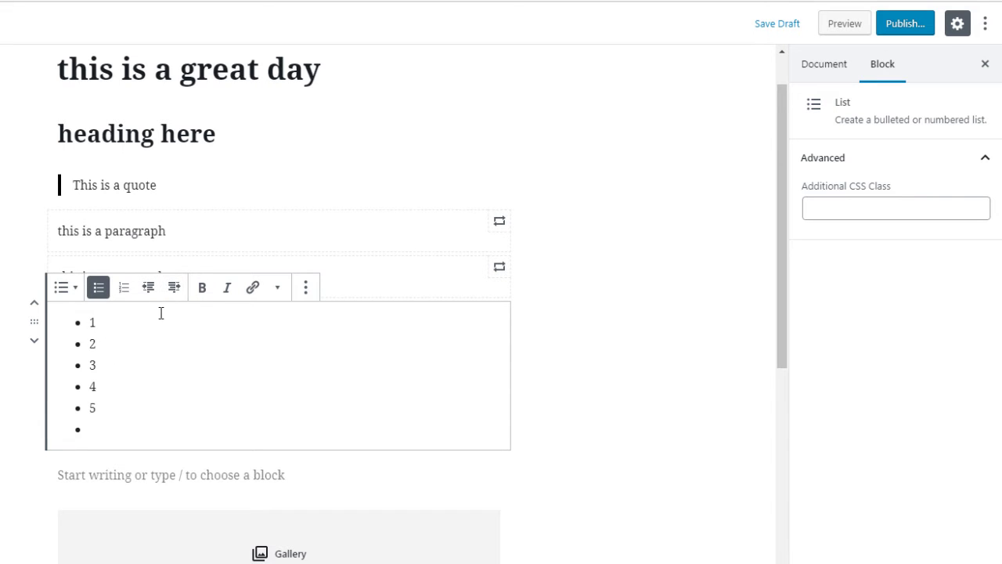
- Format the first item of the bulleted list as bold and italic
drag(84, 322, 95, 322)
click(201, 291)
click(227, 296)
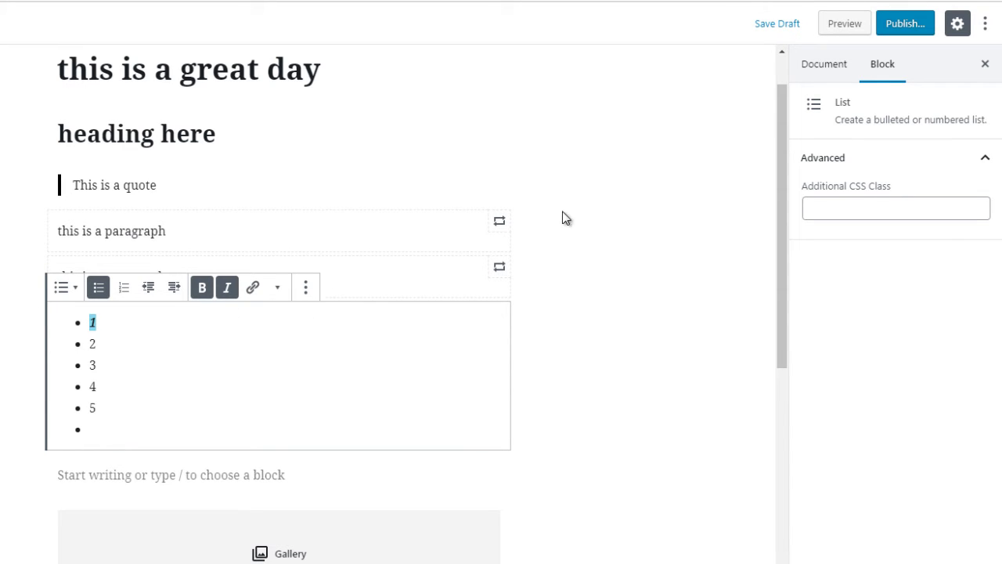
scroll(767, 290, down, 1)
scroll(766, 294, down, 4)
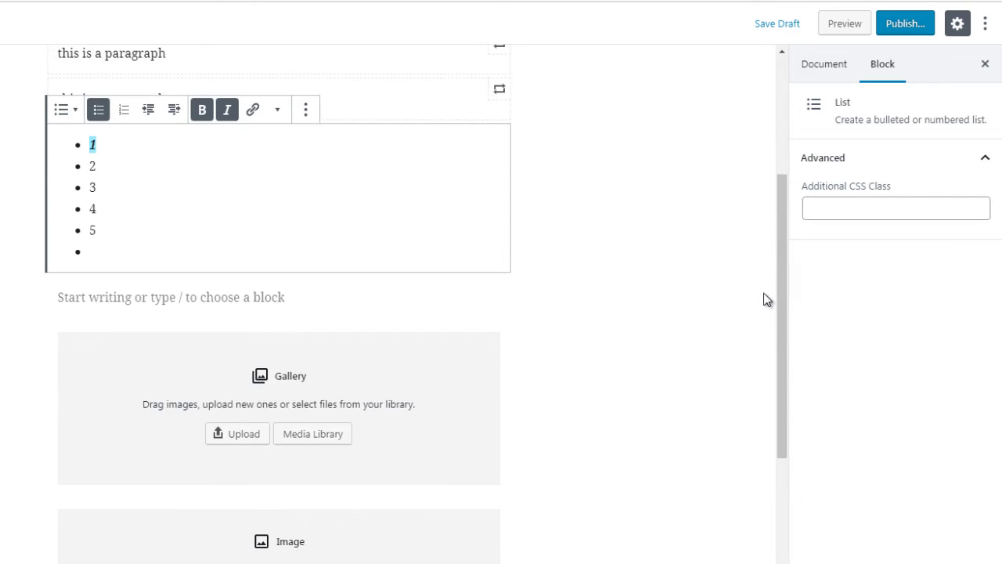
- Deselect the list block and view the available post formats in the document settings
click(573, 371)
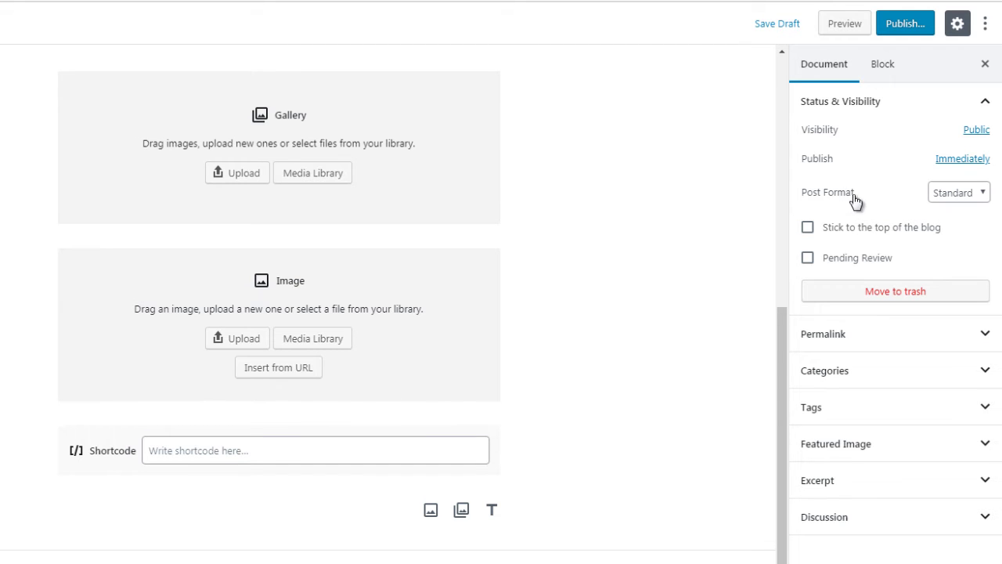
click(953, 195)
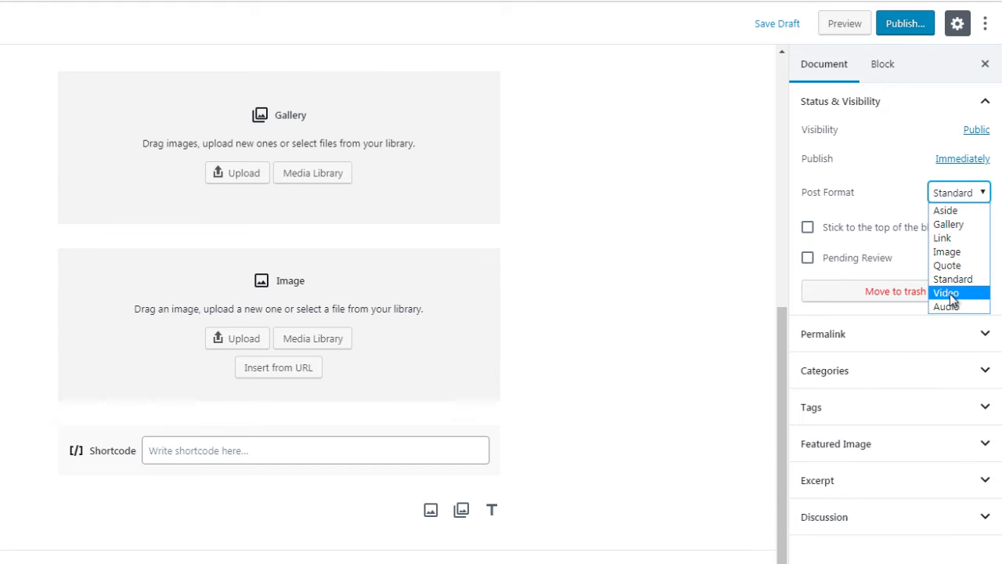
click(795, 196)
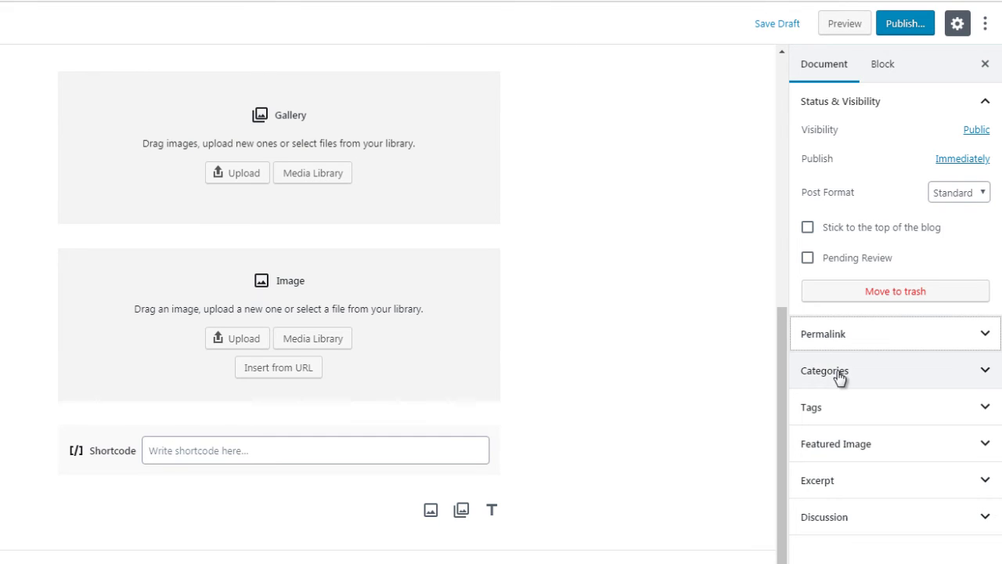
- Review the post's category list and open the form for adding a new category
click(839, 377)
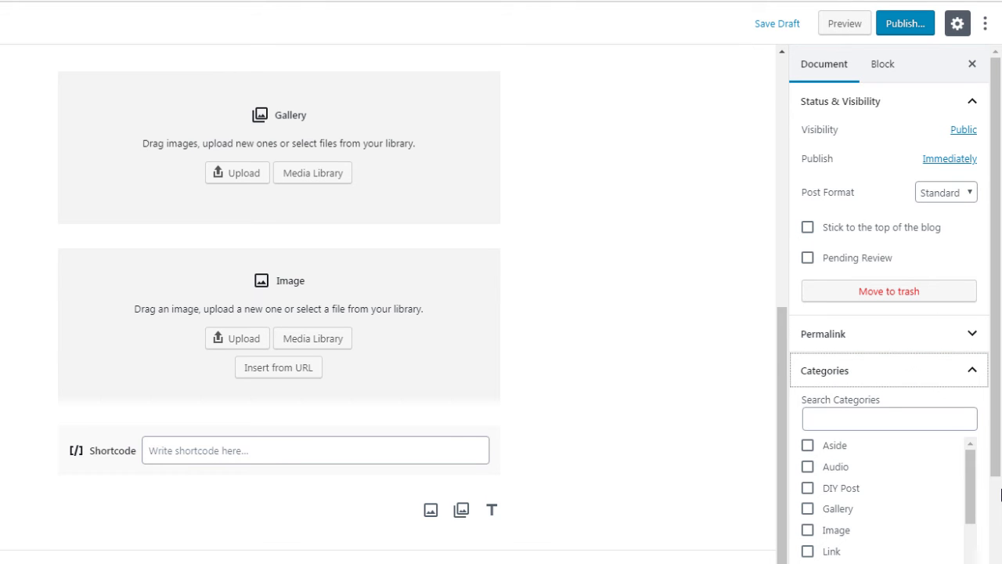
scroll(1000, 435, down, 1)
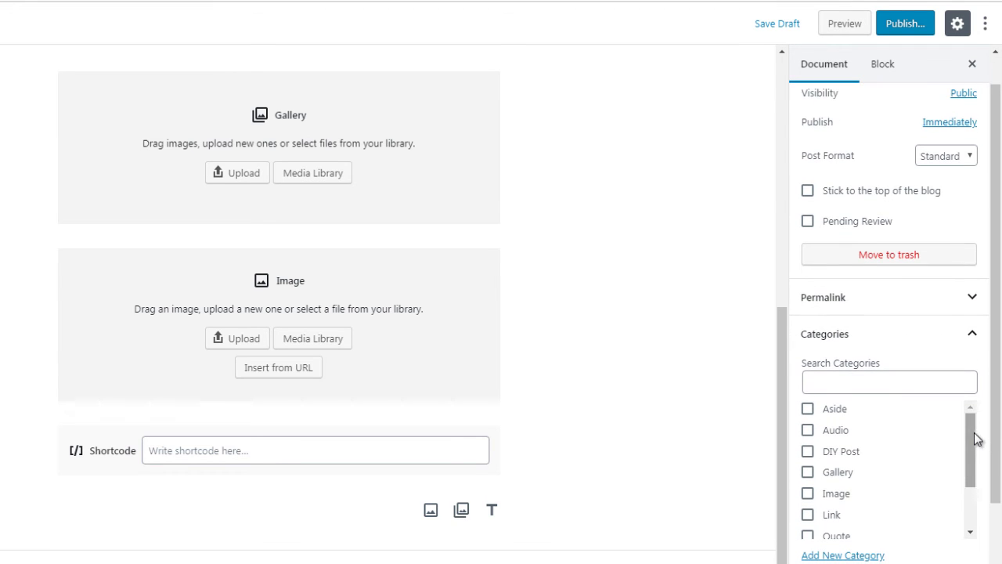
drag(974, 440, 973, 483)
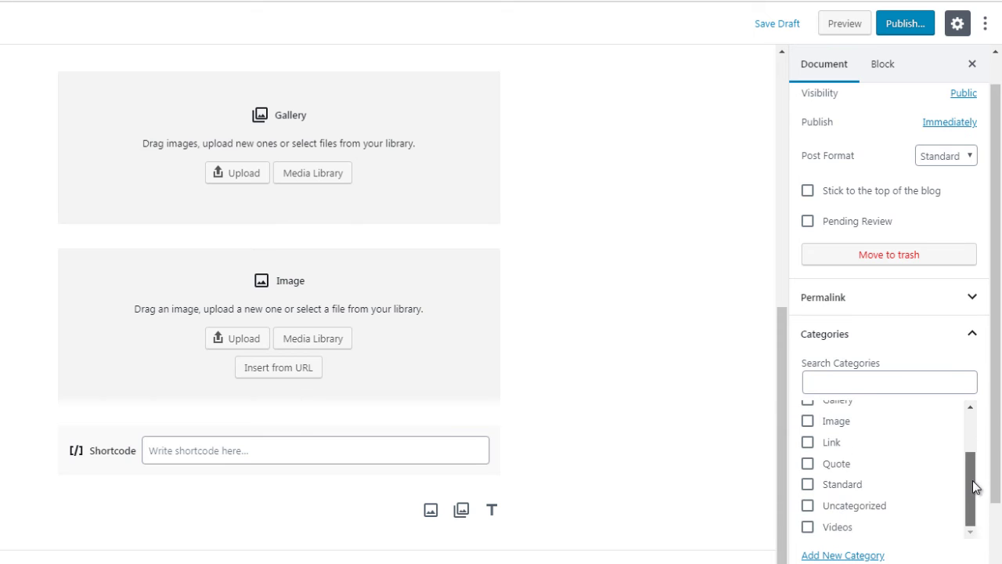
click(869, 554)
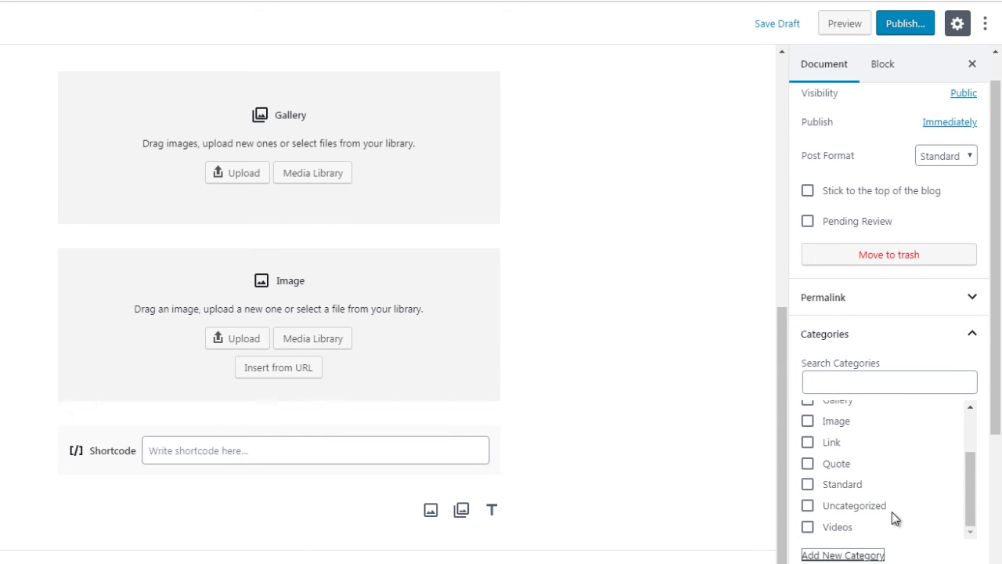
scroll(1000, 426, down, 2)
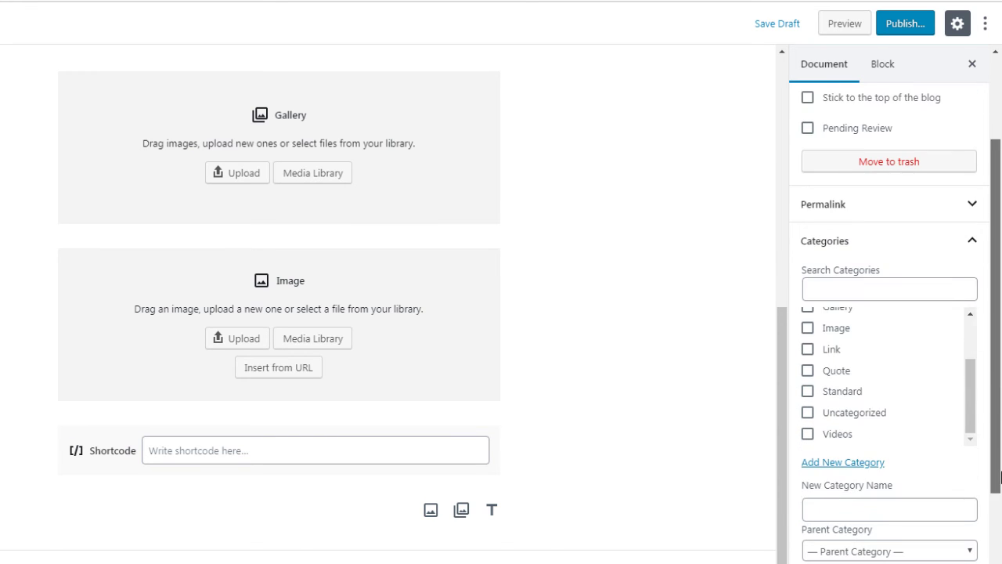
scroll(876, 520, down, 1)
- View the parent category choices and the new category name field, leaving both unset, and collapse the category settings
click(876, 514)
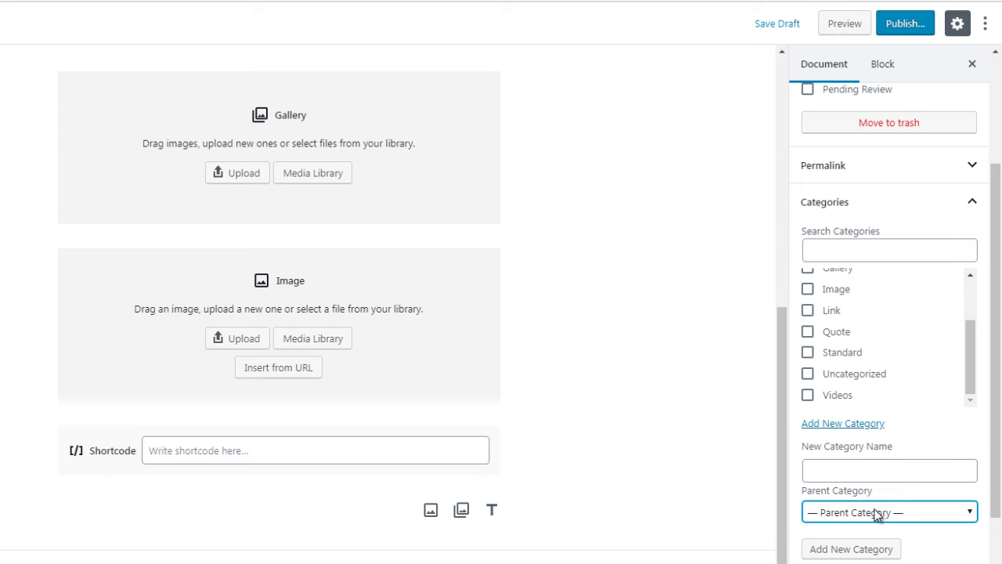
click(877, 514)
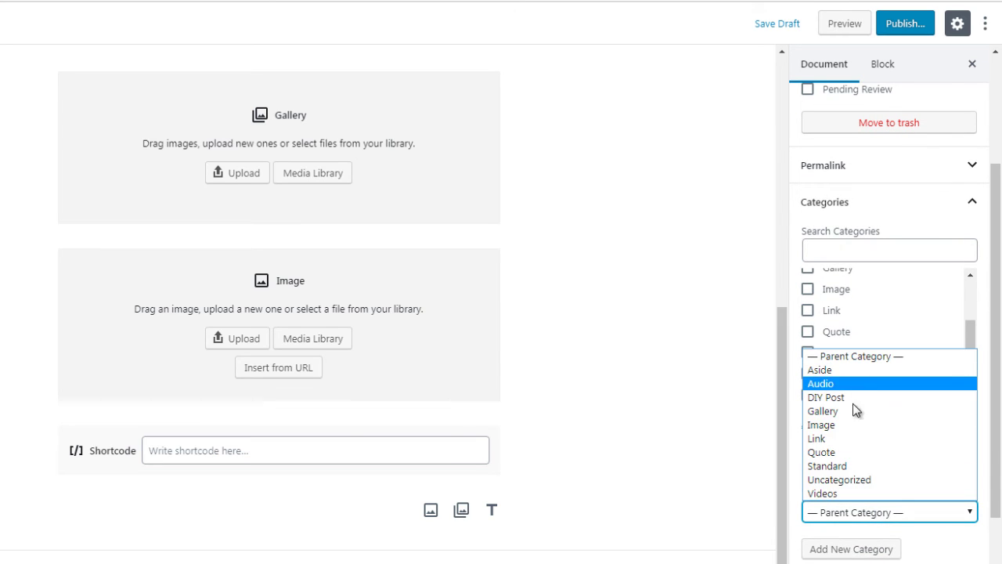
click(856, 512)
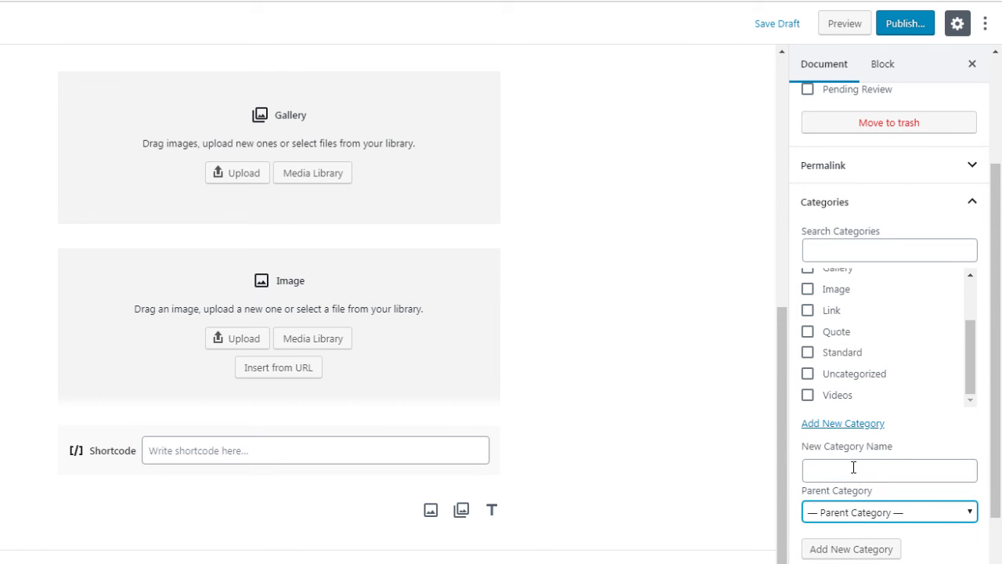
click(853, 468)
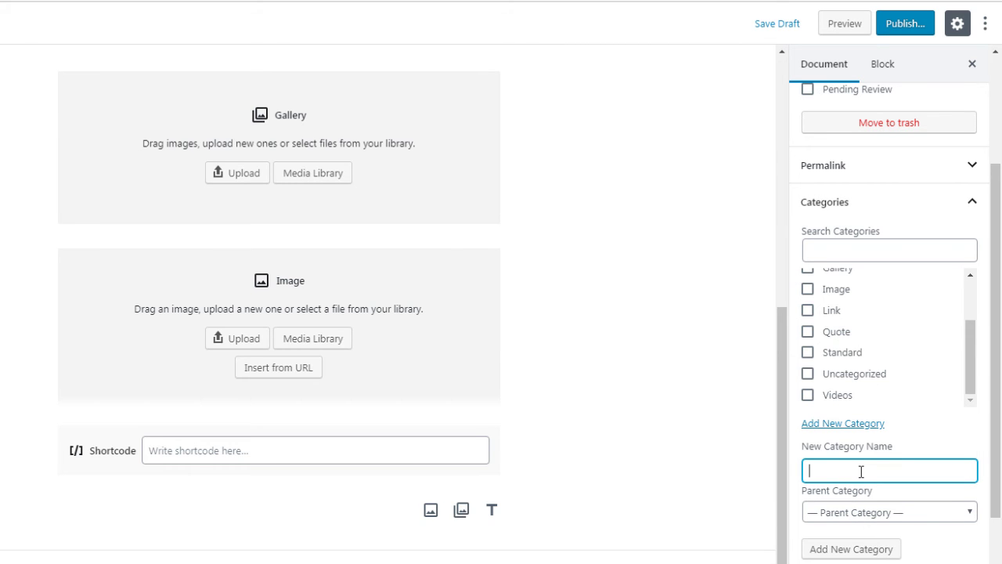
key(Return)
drag(996, 383, 999, 401)
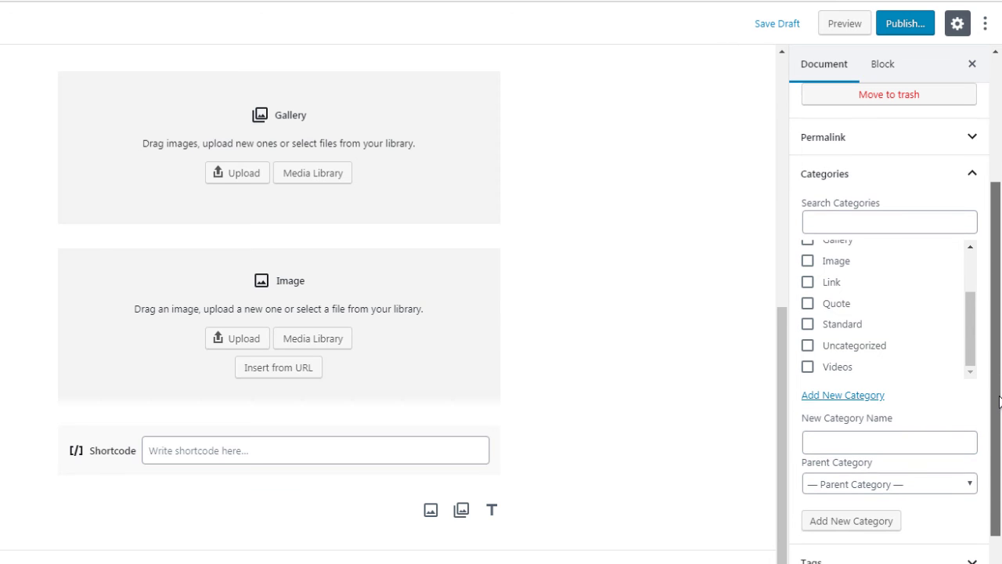
click(856, 185)
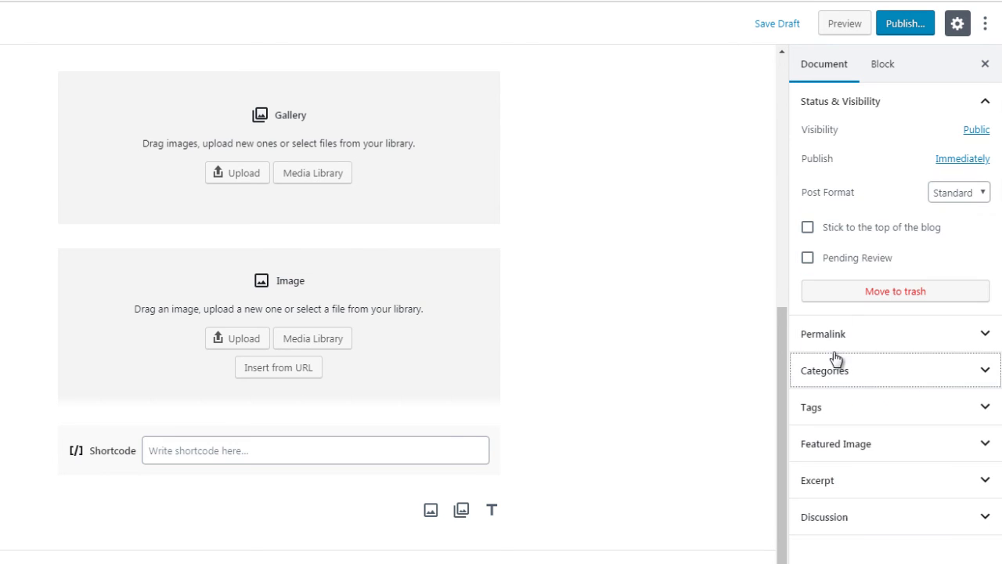
- Expand the tag settings to view the new tag field, and collapse them again
click(836, 413)
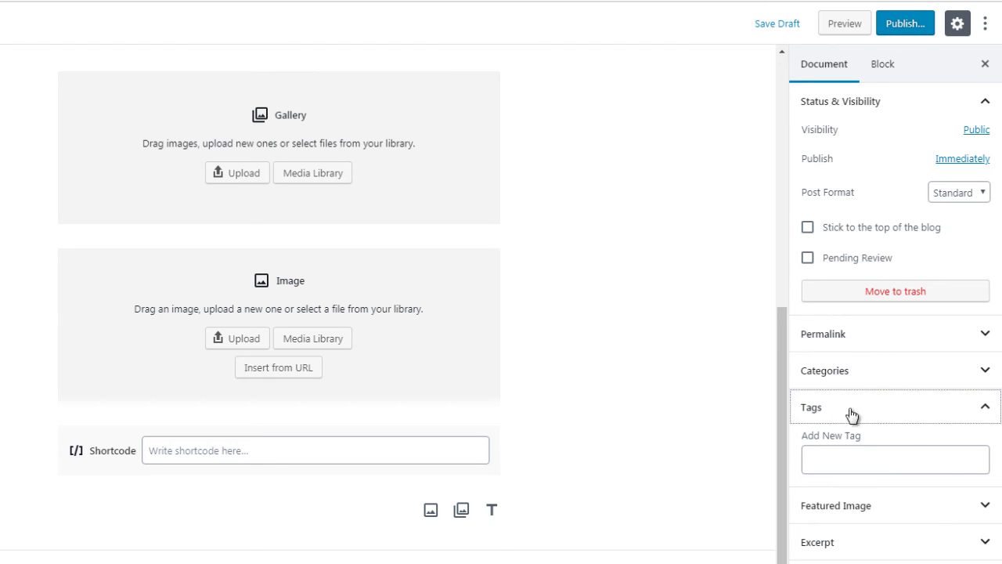
click(865, 456)
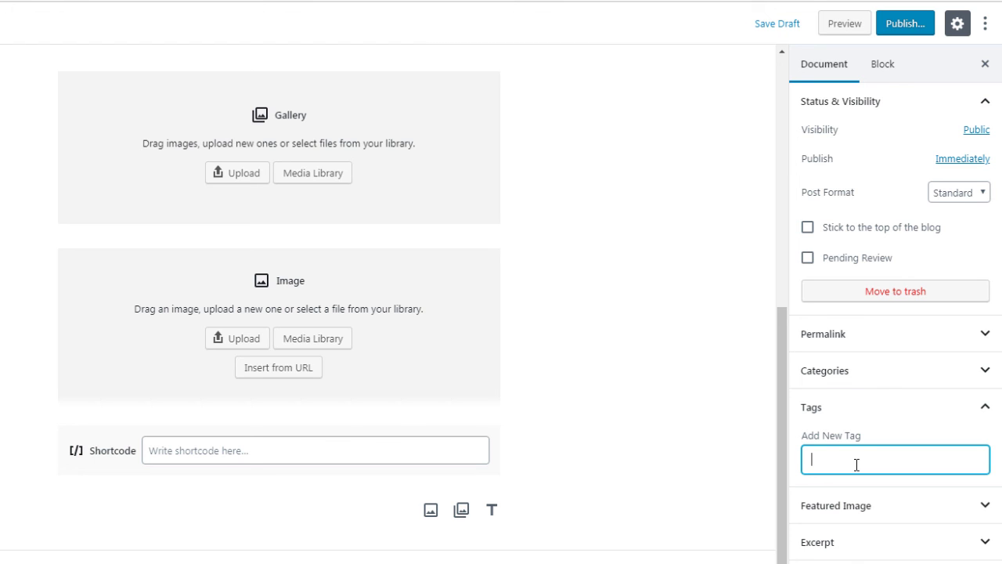
click(853, 411)
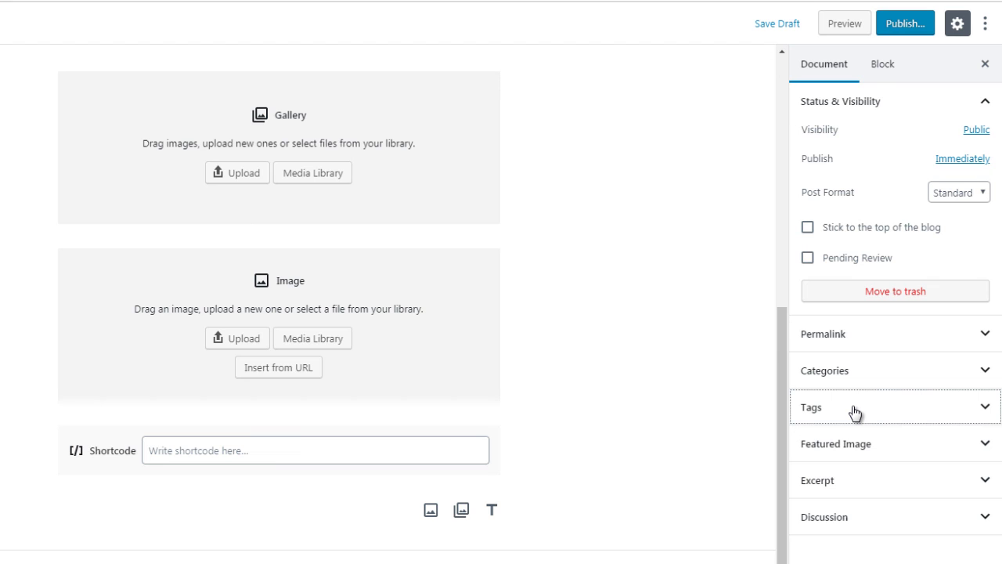
- Look through the post's featured image, excerpt and discussion settings, leaving the discussion options expanded
click(850, 453)
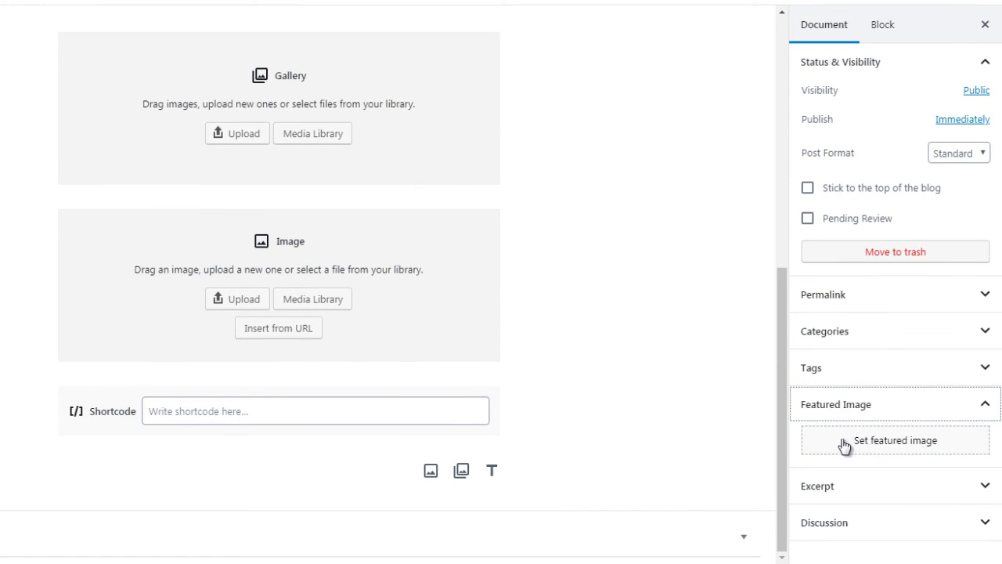
click(847, 488)
click(845, 488)
click(839, 526)
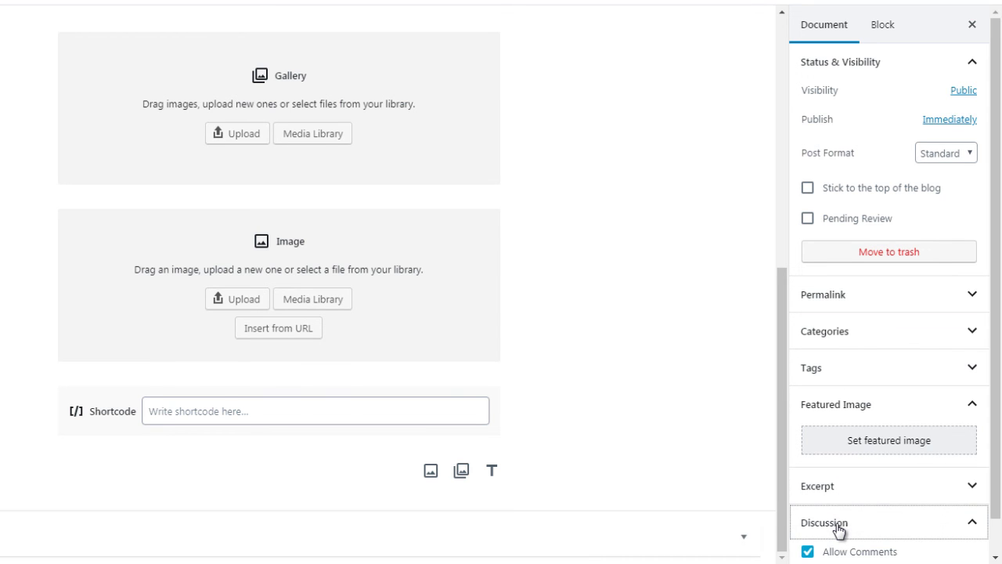
drag(997, 443, 997, 498)
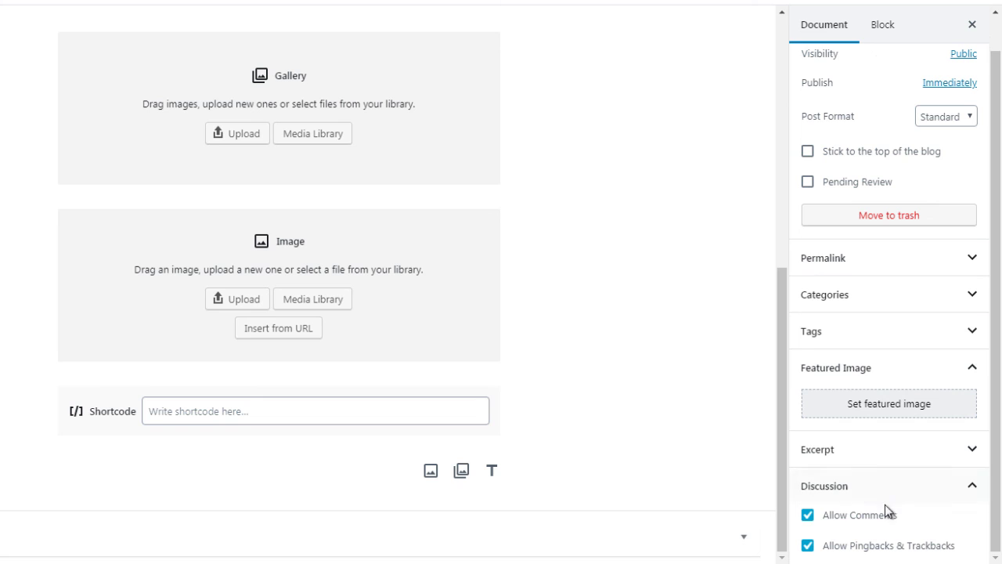
- Turn Allow Comments off and back on in the discussion settings
click(807, 514)
click(807, 515)
scroll(990, 232, up, 1)
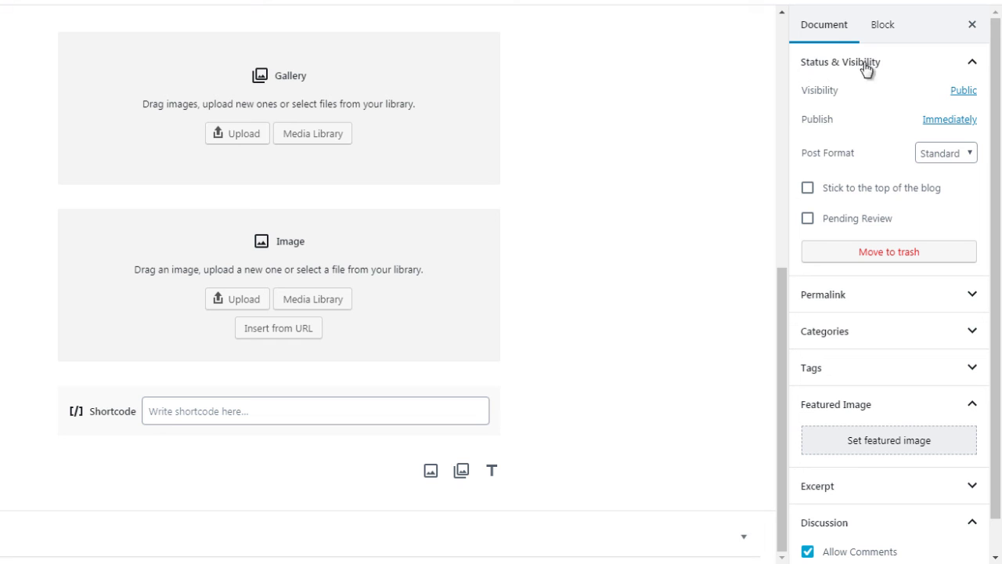
- Compare the document and block settings by selecting the Gallery and Image blocks
click(882, 26)
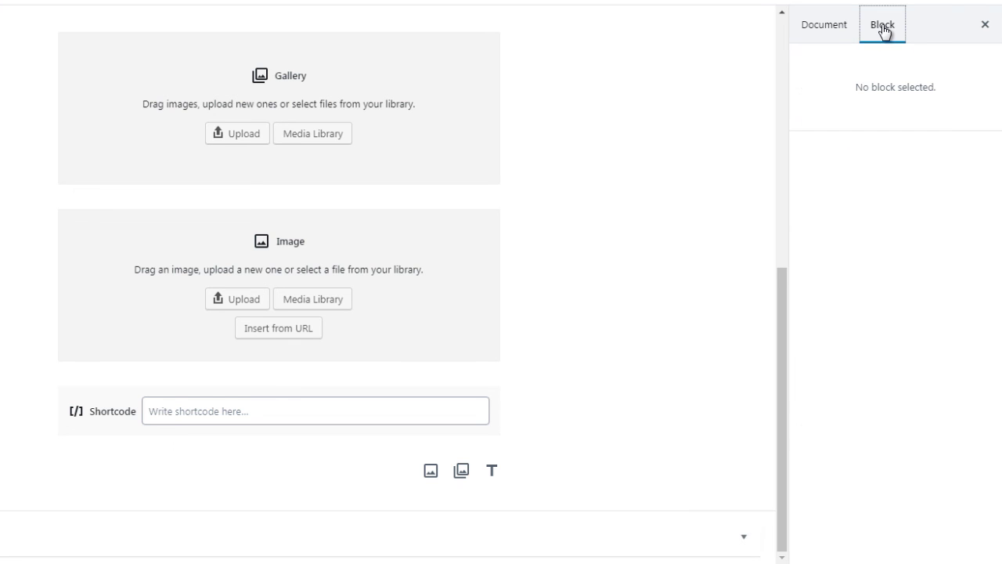
click(820, 30)
click(425, 145)
click(424, 339)
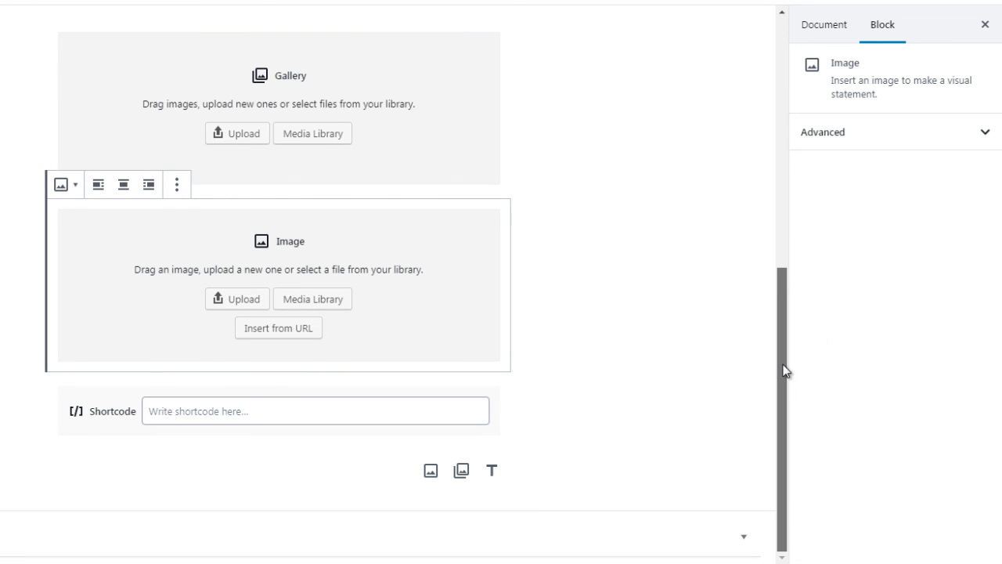
drag(782, 361, 787, 252)
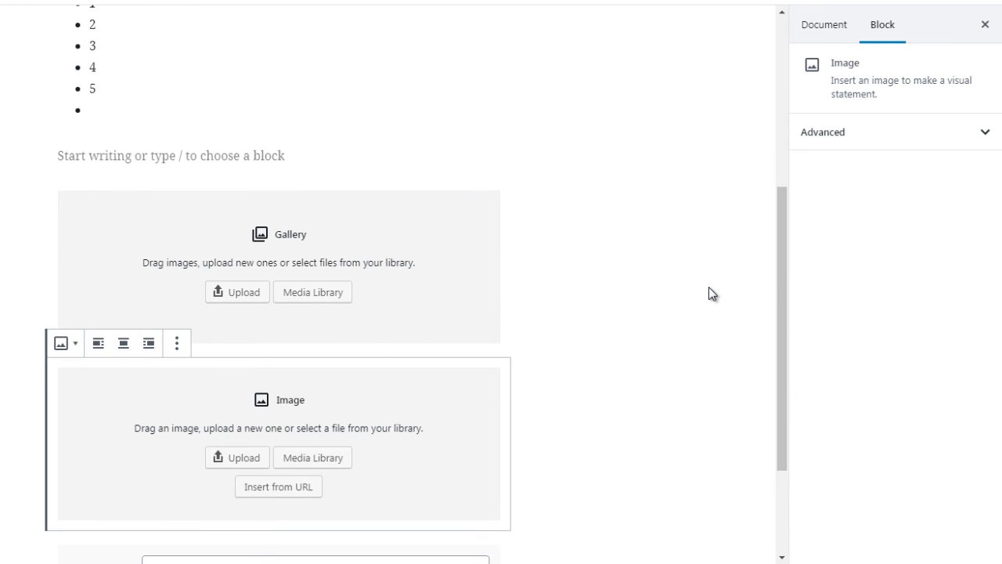